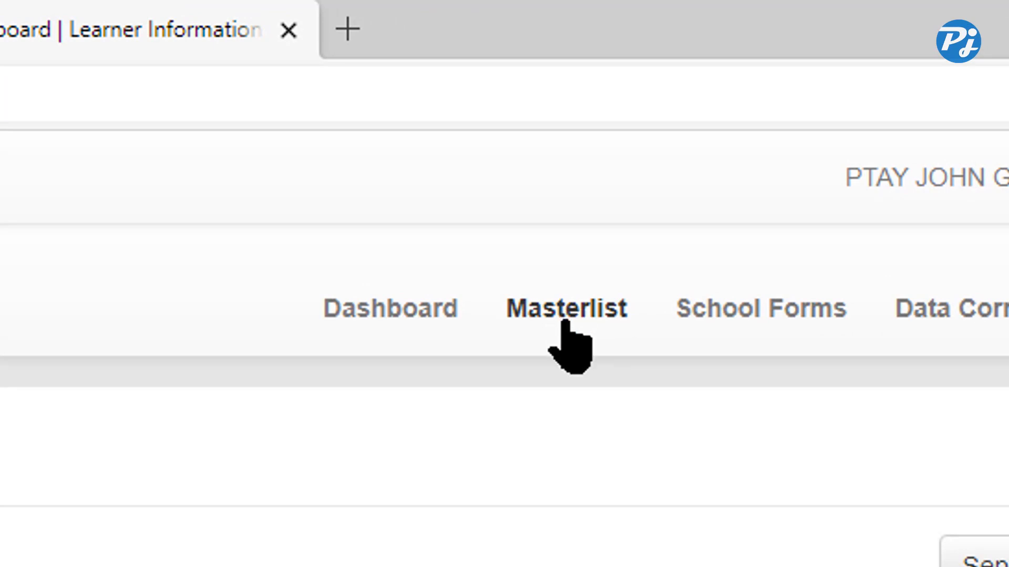
# Step: Open the masterlist of the Grade 6 - JACINTO section and start enrolling a learner
pyautogui.click(566, 314)
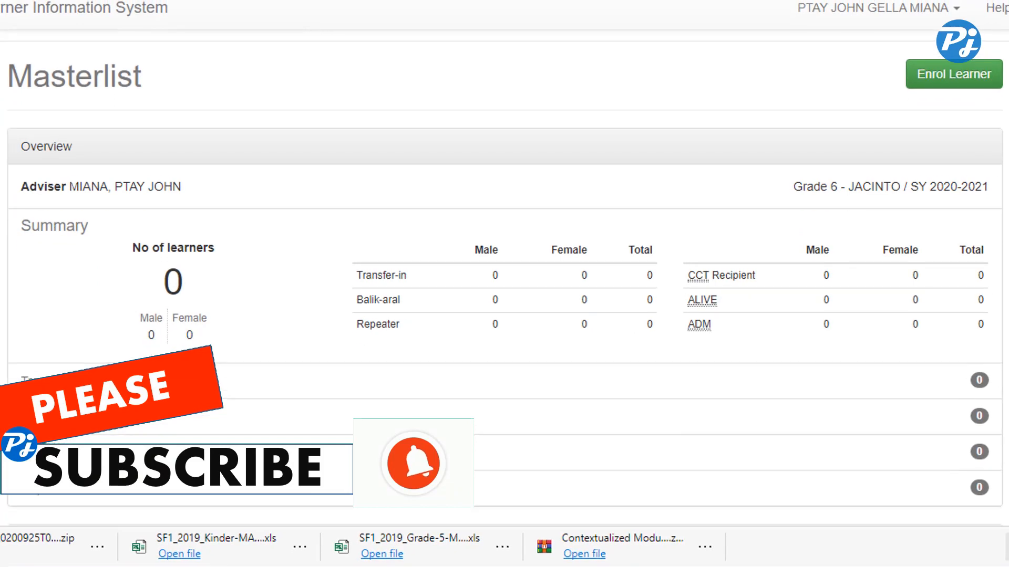
pyautogui.scroll(-3, 504, 279)
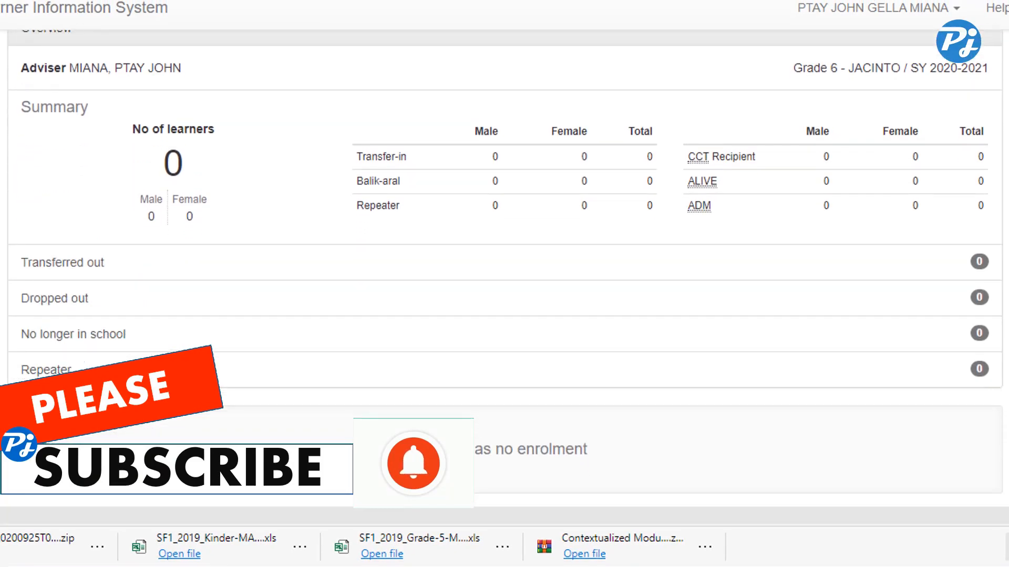
pyautogui.scroll(5, 504, 278)
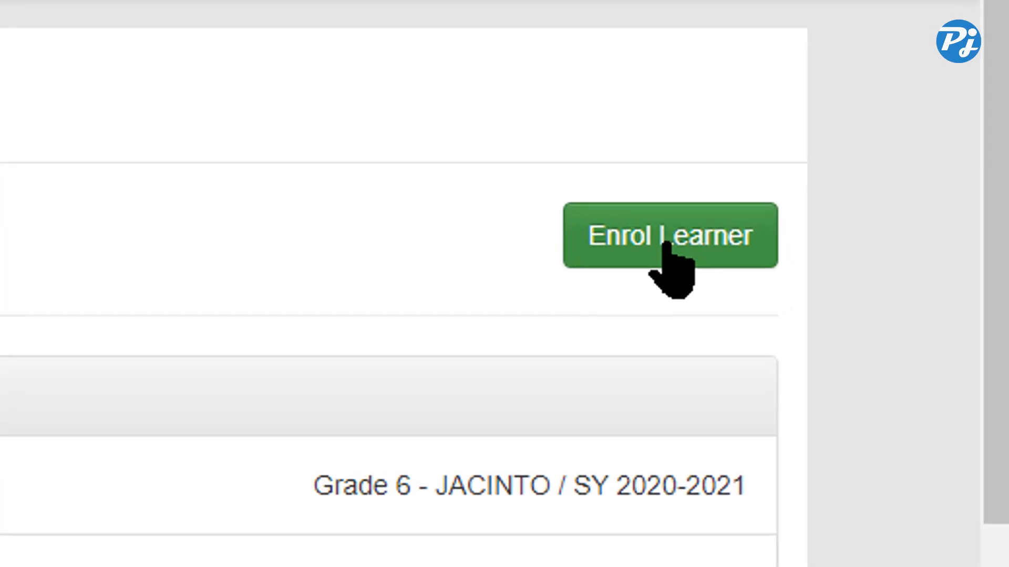
pyautogui.click(664, 244)
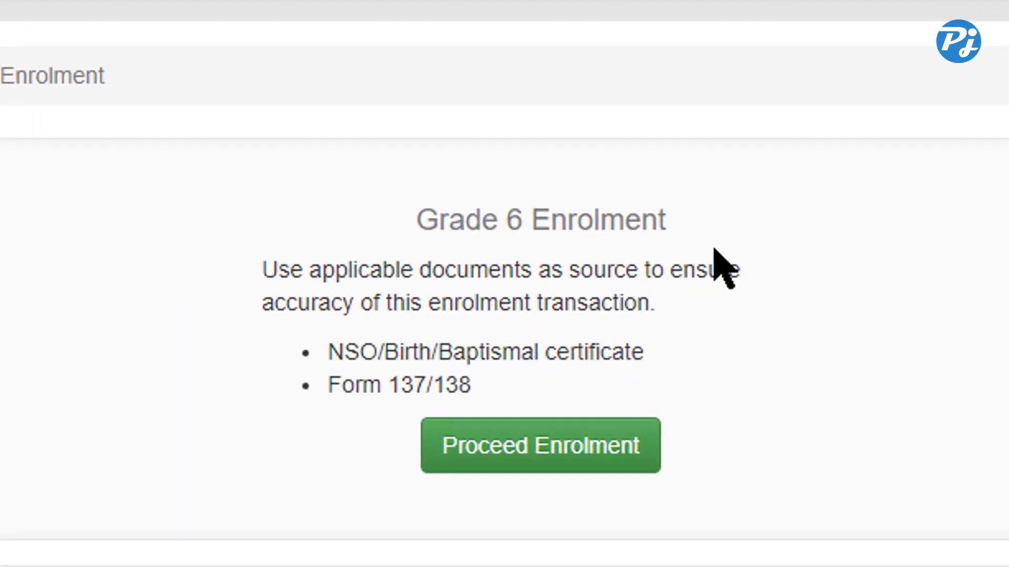
# Step: Proceed with the Grade 6 enrolment and enter a learner's name in the search by name form
pyautogui.moveTo(630, 306); pyautogui.dragTo(292, 274)
pyautogui.moveTo(487, 373); pyautogui.dragTo(299, 330)
pyautogui.click(865, 419)
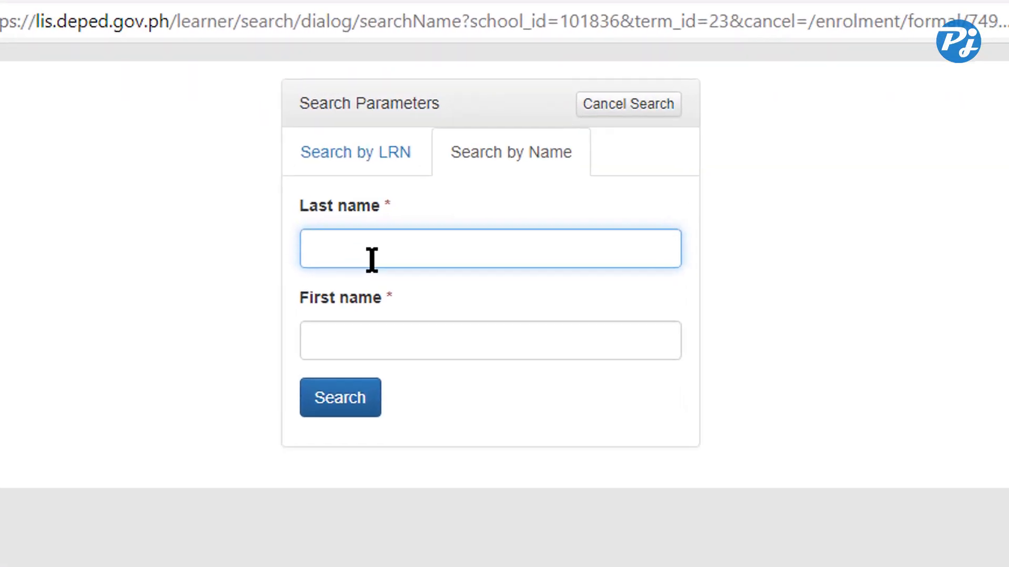
pyautogui.write('juan')
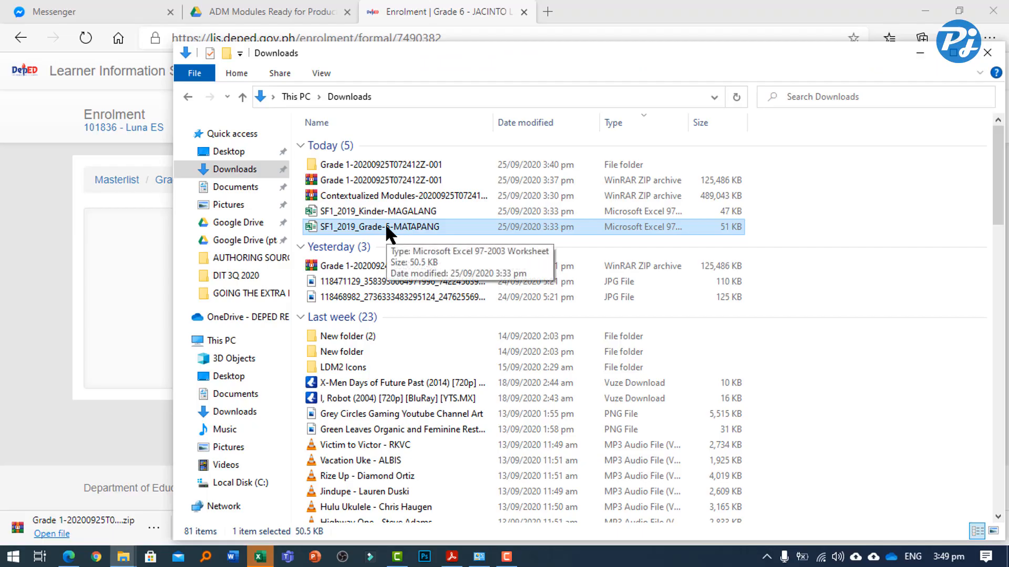
# Step: Open the downloaded SF1_2019_Grade-5-MATAPANG file and look through the learners listed in the school register
pyautogui.doubleClick(386, 223)
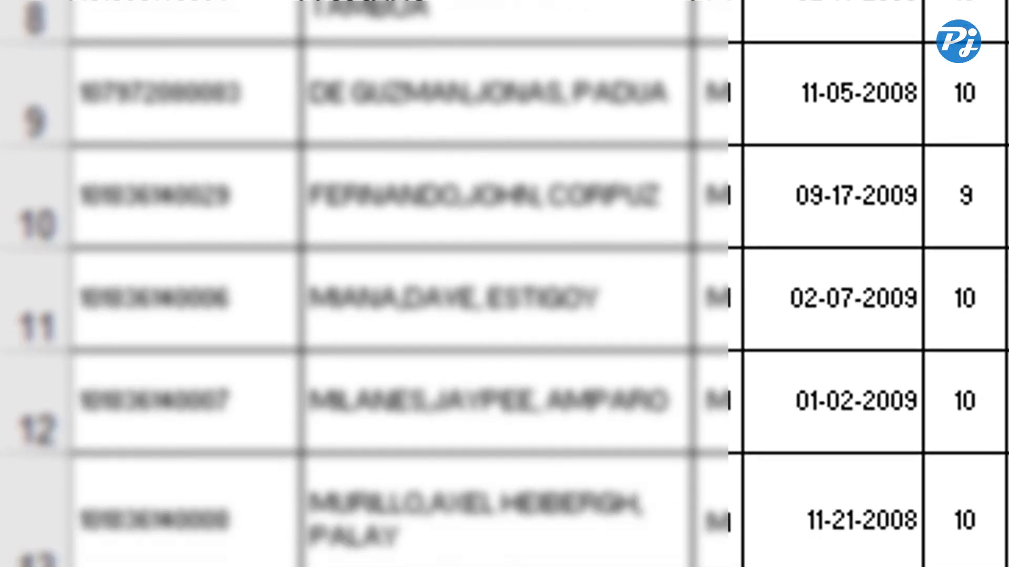
pyautogui.press('Down')
pyautogui.press('Down')
pyautogui.press('Down')
pyautogui.press('Down')
pyautogui.press('Down')
pyautogui.press('Down')
pyautogui.press('Down')
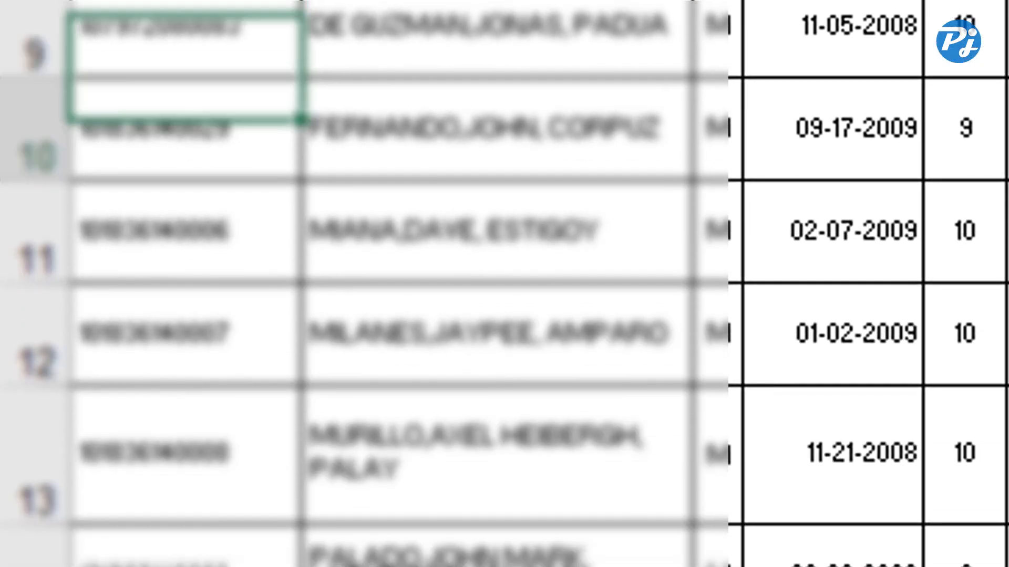
pyautogui.press('Down')
pyautogui.press('Down')
pyautogui.press('Down')
pyautogui.press('Down')
pyautogui.press('Down')
pyautogui.press('Down')
pyautogui.press('Down')
pyautogui.press('Down')
pyautogui.press('Down')
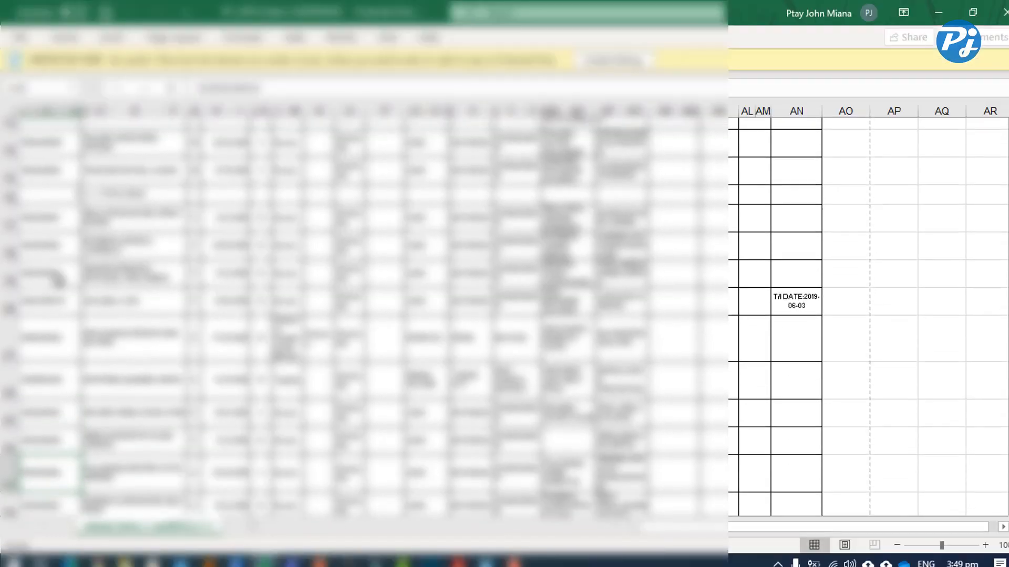
pyautogui.press('Down')
pyautogui.press('Down')
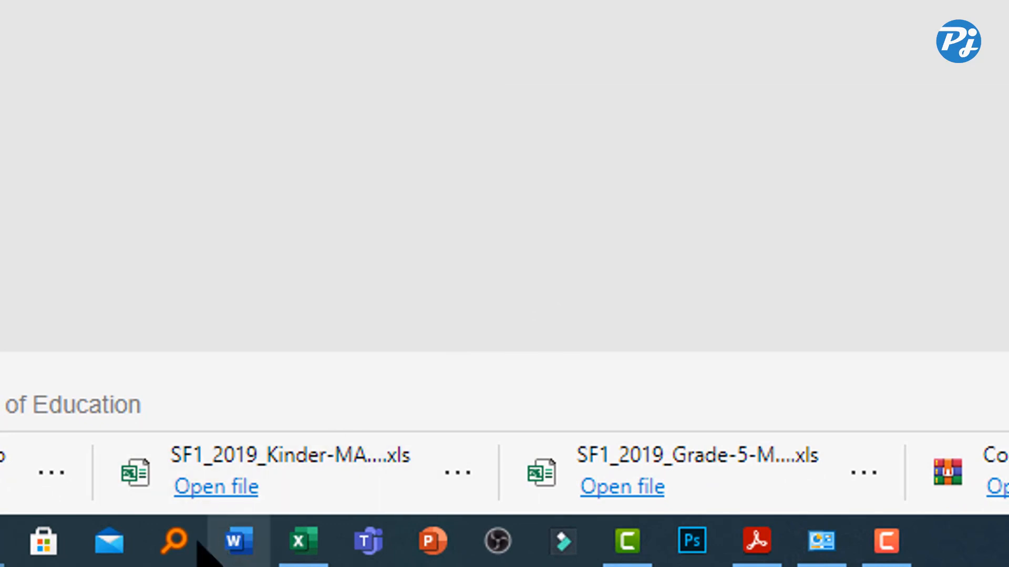
# Step: Switch to the SF1_2019_Grade-5-MATAPANG workbook in Excel and copy the LRN of the learner in row 29
pyautogui.moveTo(317, 538)
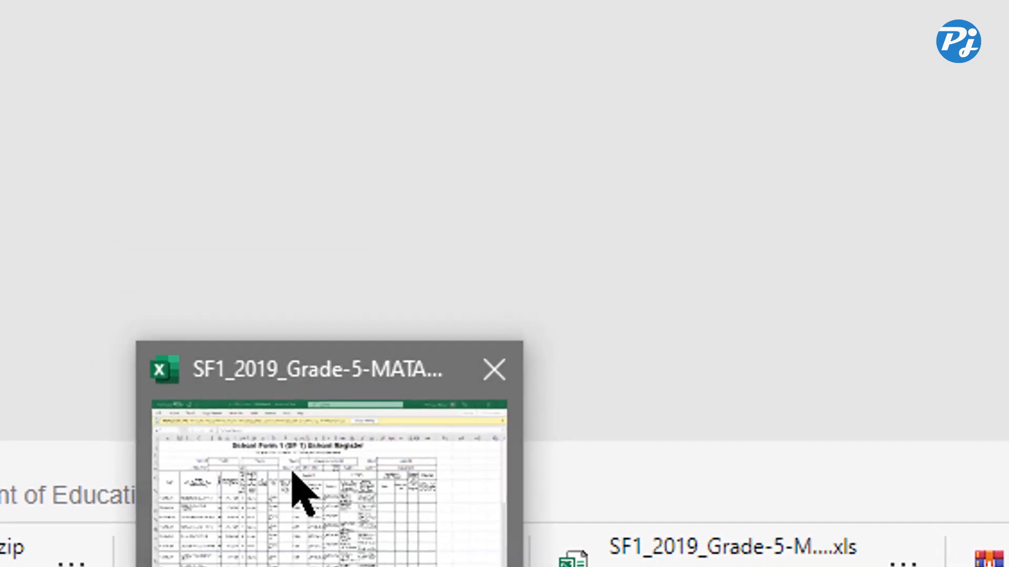
pyautogui.click(268, 386)
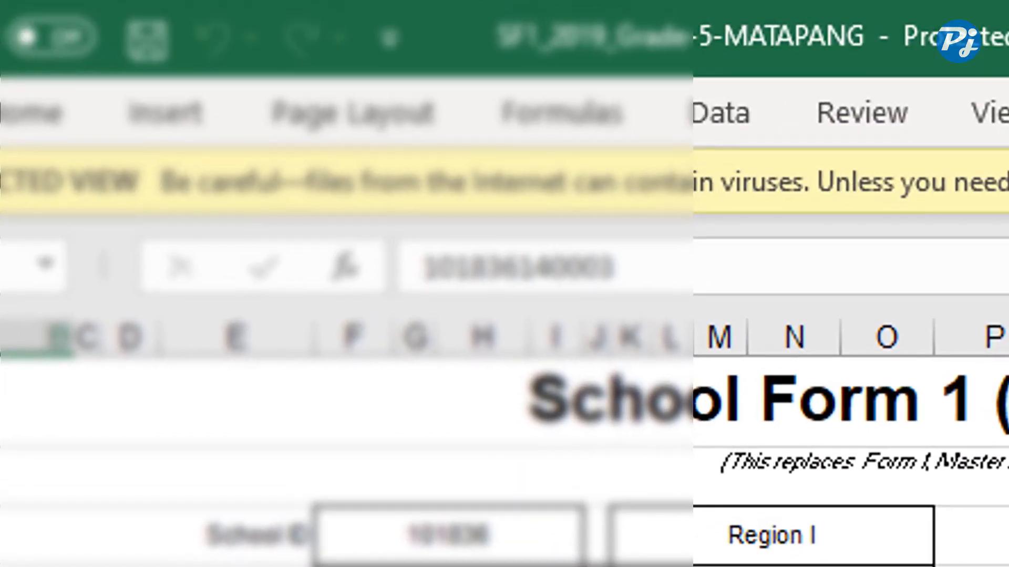
pyautogui.click(32, 565)
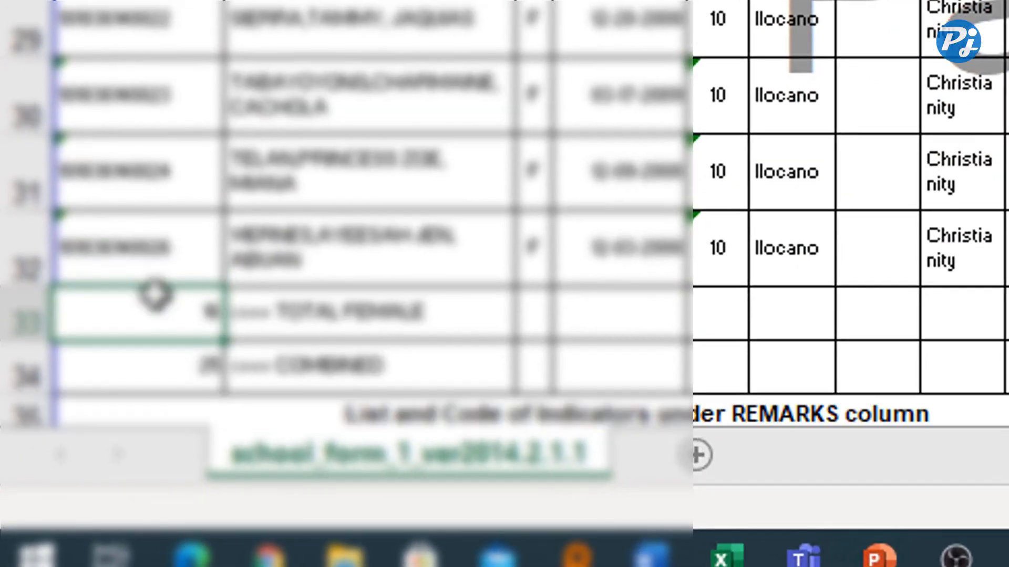
pyautogui.press('Down')
pyautogui.press('Up')
pyautogui.press('Up')
pyautogui.press('Up')
pyautogui.press('Up')
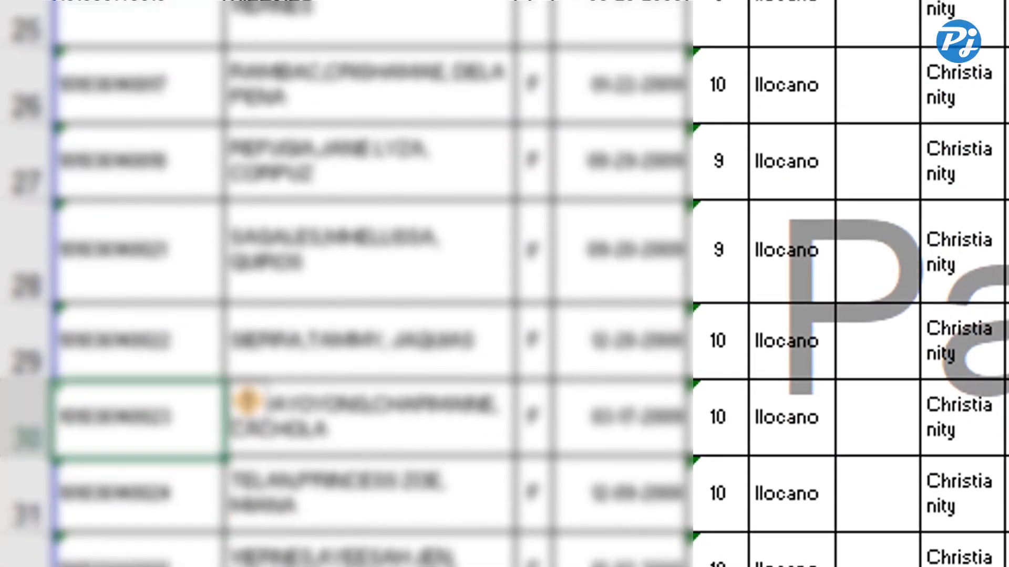
pyautogui.press('Up')
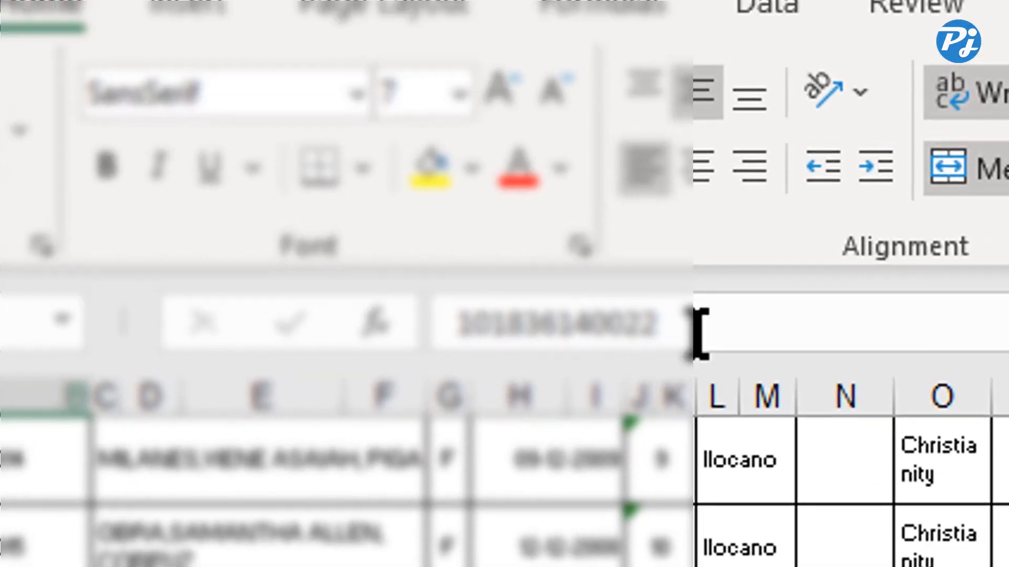
pyautogui.moveTo(700, 331); pyautogui.dragTo(456, 326)
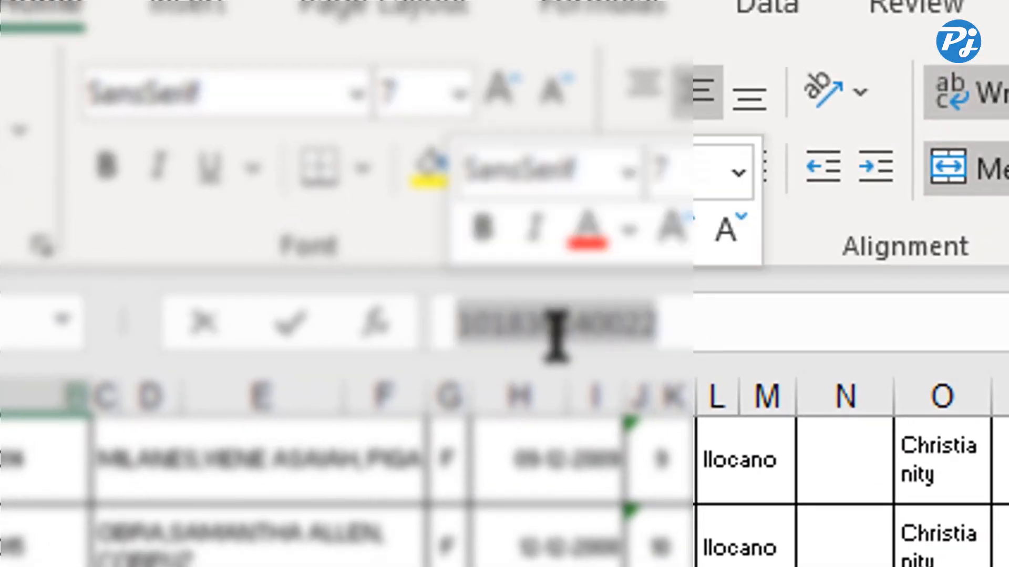
pyautogui.rightClick(582, 331)
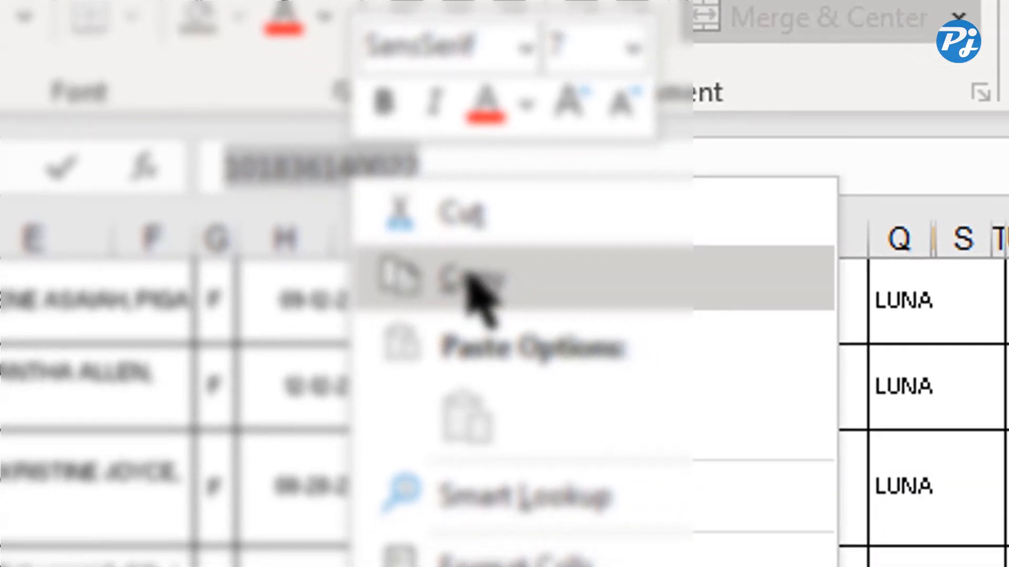
pyautogui.click(704, 427)
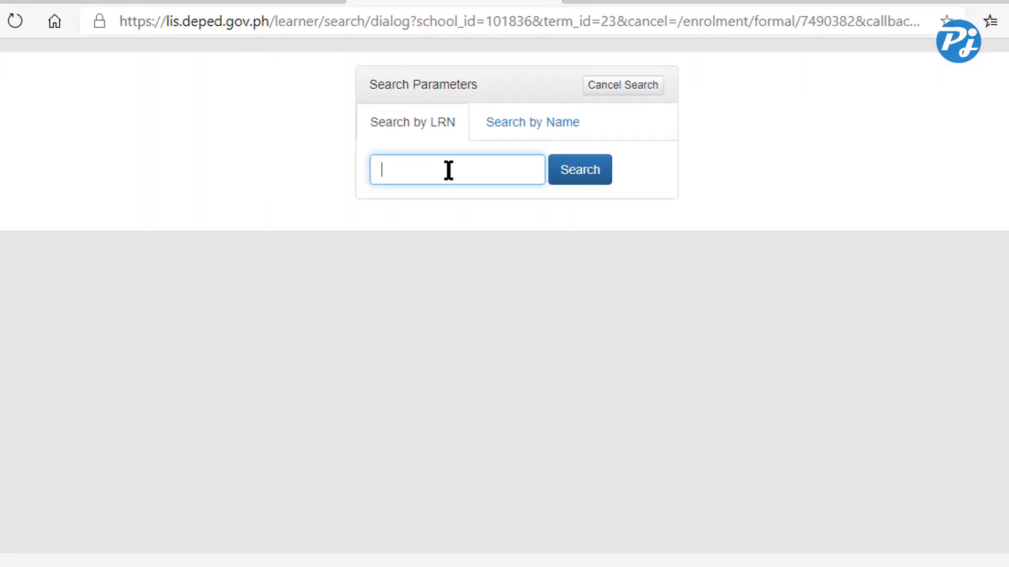
# Step: Switch to the Learner Information System and search by LRN using the copied learner number
pyautogui.rightClick(441, 160)
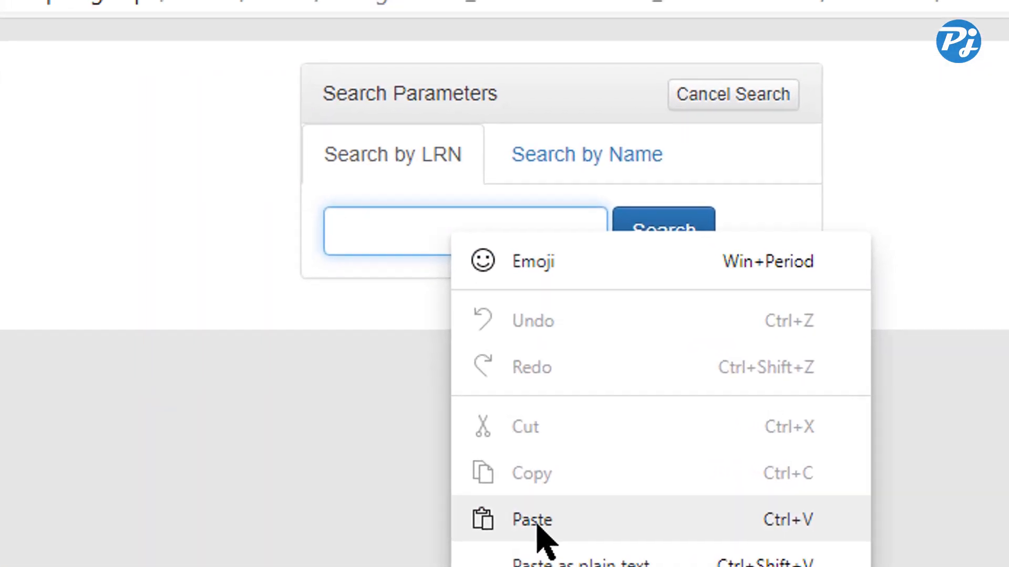
pyautogui.click(537, 453)
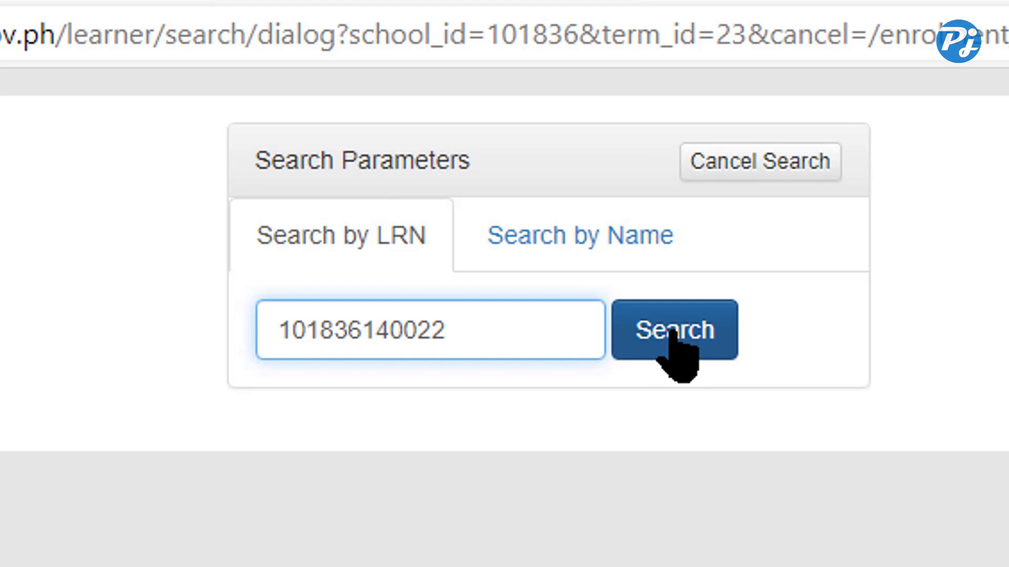
pyautogui.click(675, 336)
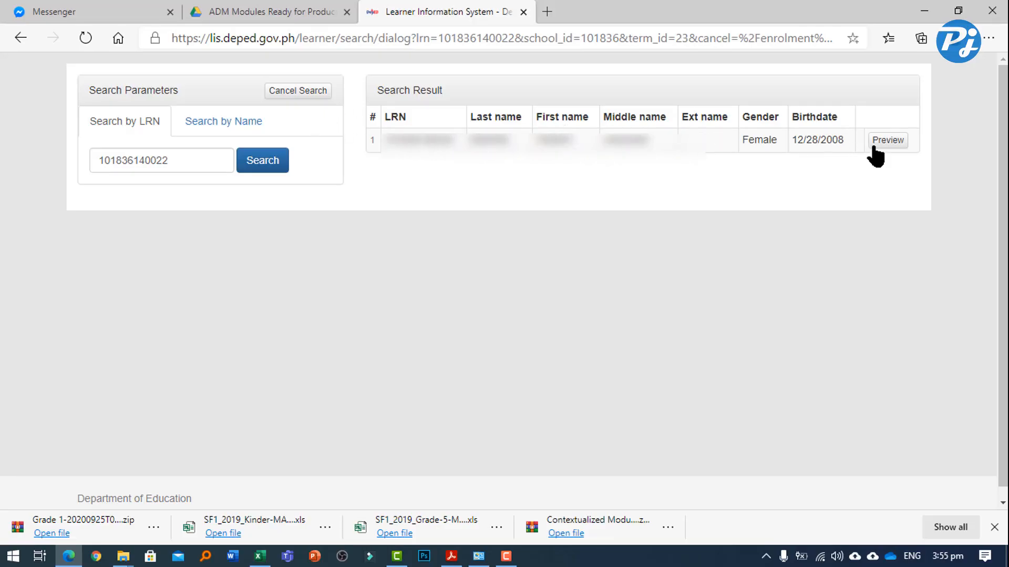
# Step: Preview the matching learner's basic profile and most recent enrolment record, and continue to the enrolment form
pyautogui.click(892, 142)
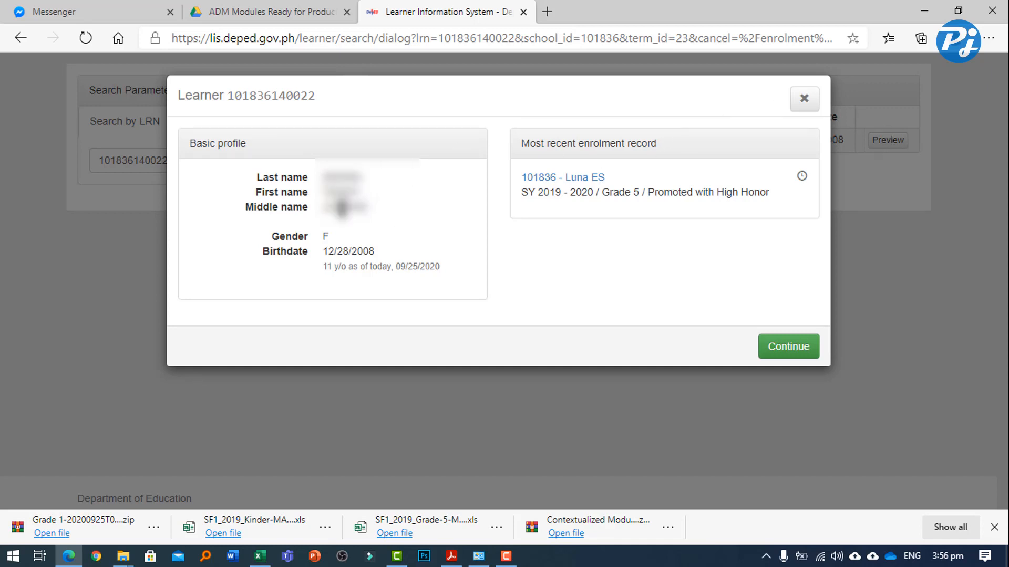
pyautogui.moveTo(333, 205); pyautogui.dragTo(465, 299)
pyautogui.click(633, 279)
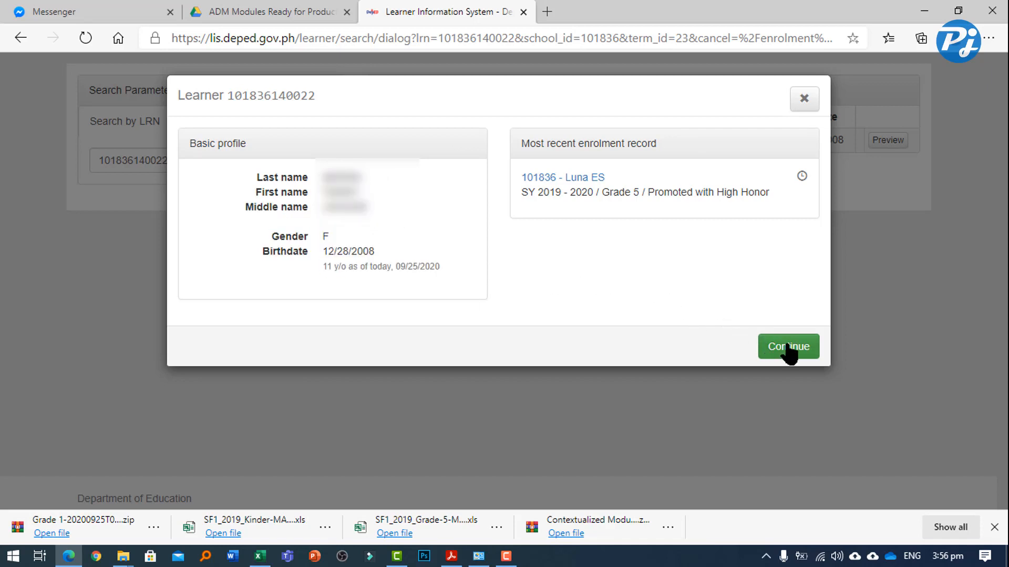
pyautogui.click(803, 360)
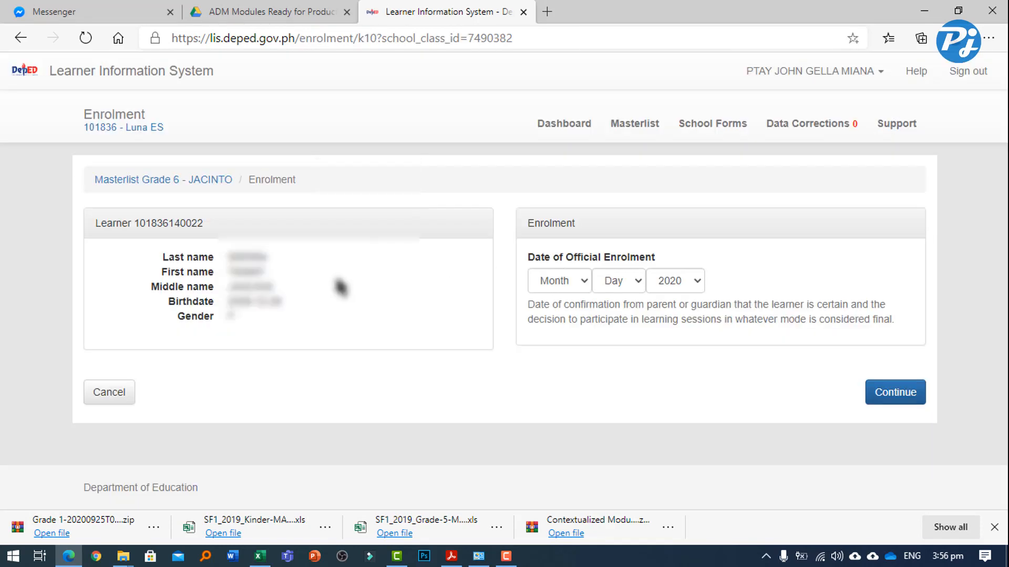
# Step: Set the date of official enrolment to Sep 25, 2020 and continue to the enrolment details
pyautogui.click(587, 284)
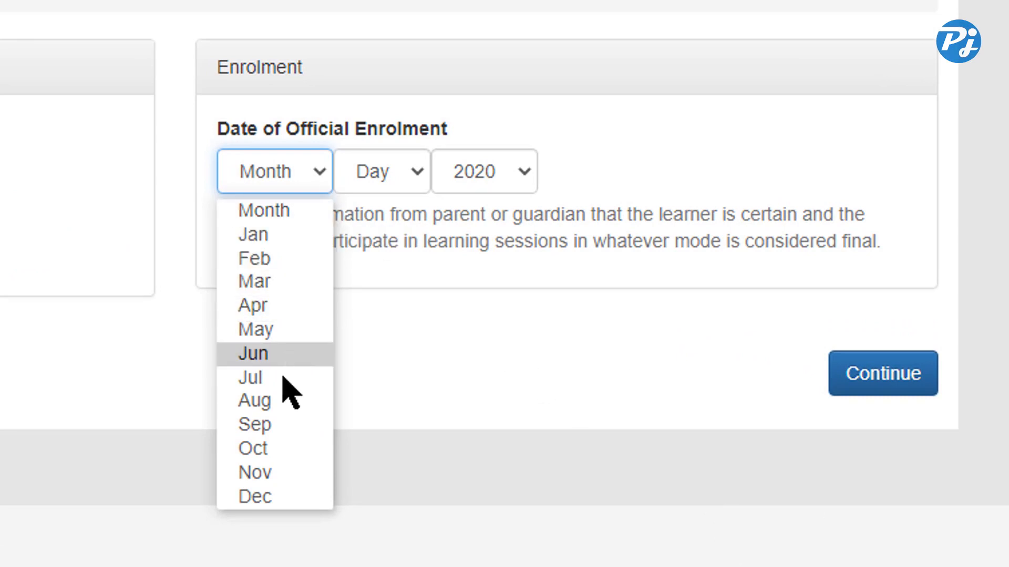
pyautogui.click(268, 423)
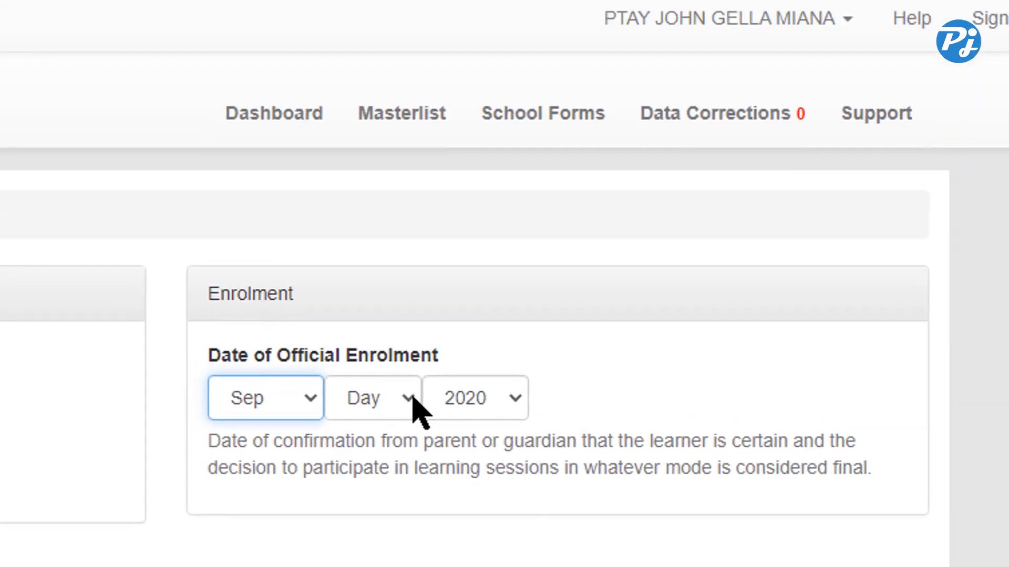
pyautogui.click(422, 167)
pyautogui.moveTo(405, 277); pyautogui.dragTo(411, 398)
pyautogui.click(356, 400)
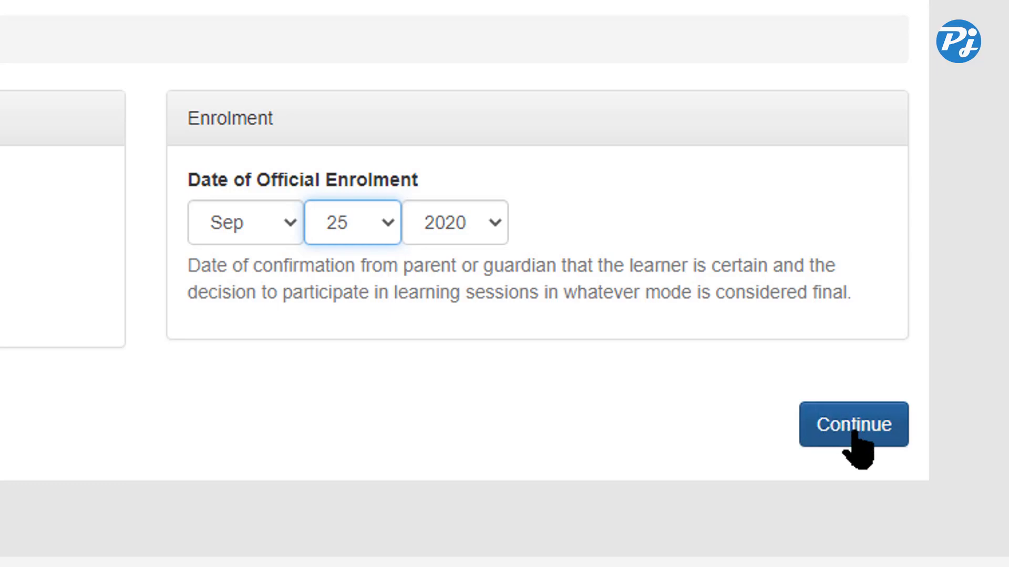
pyautogui.click(861, 442)
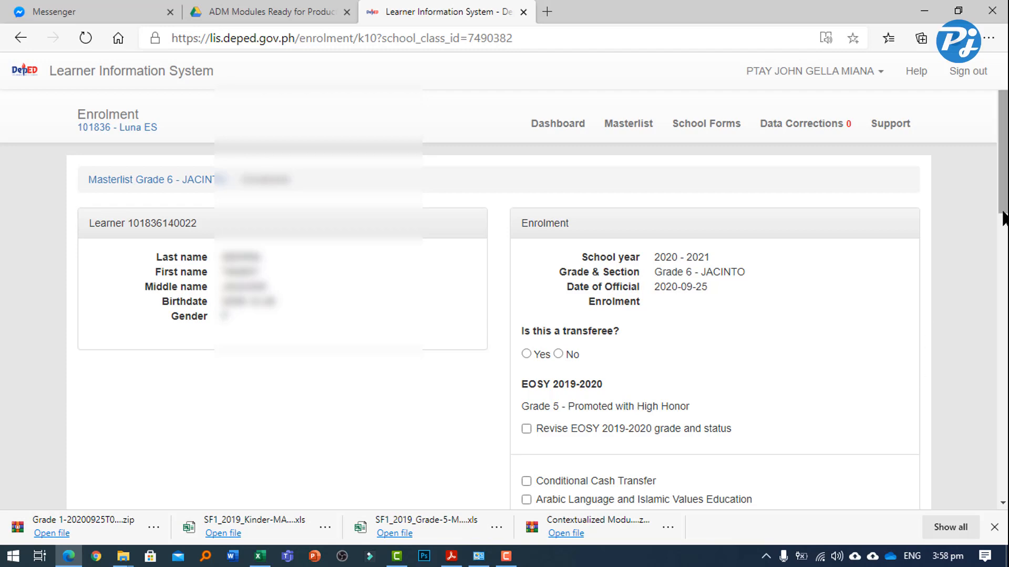
# Step: Mark the learner as not a transferee and tick Conditional Cash Transfer
pyautogui.scroll(-2, 1003, 192)
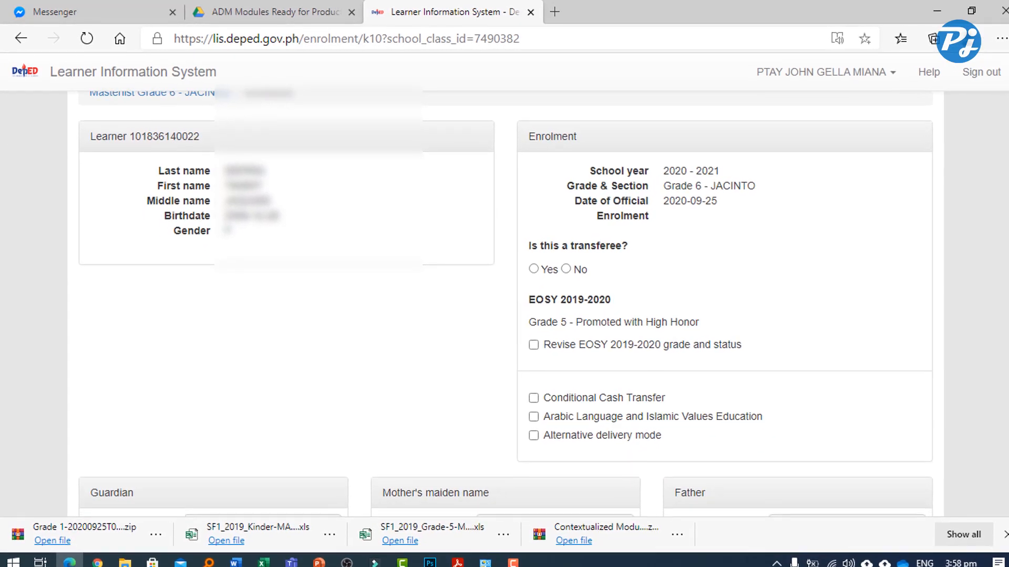
pyautogui.scroll(1, 506, 304)
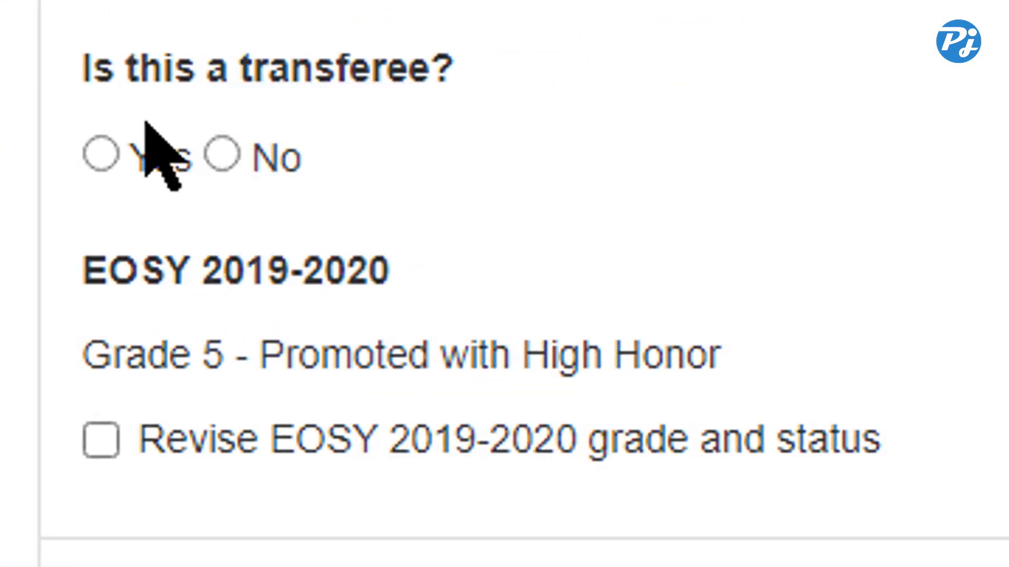
pyautogui.click(223, 154)
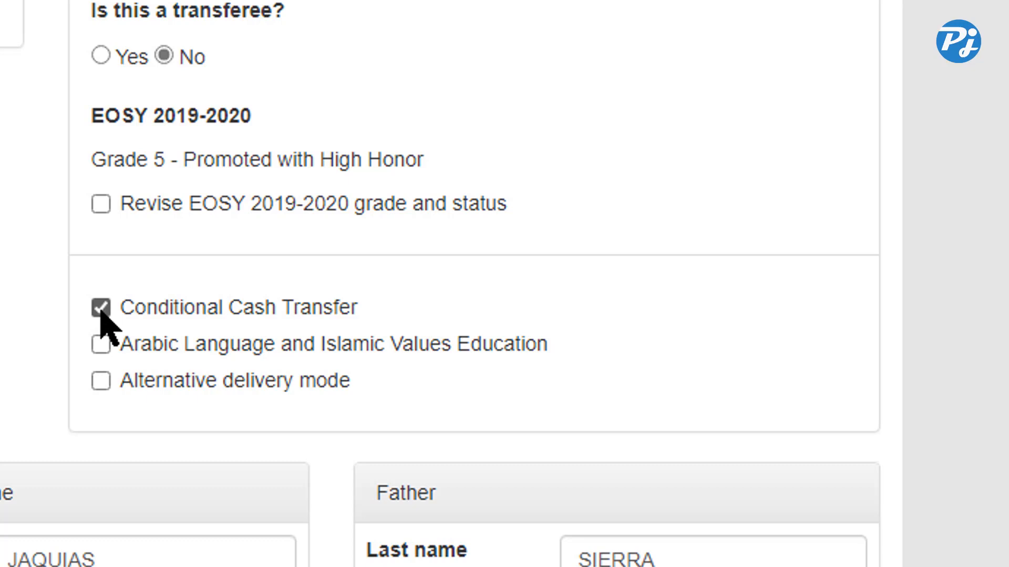
# Step: Review the residence province choice and the remaining learner profile fields down to the end of the enrolment form
pyautogui.scroll(-5, 595, 325)
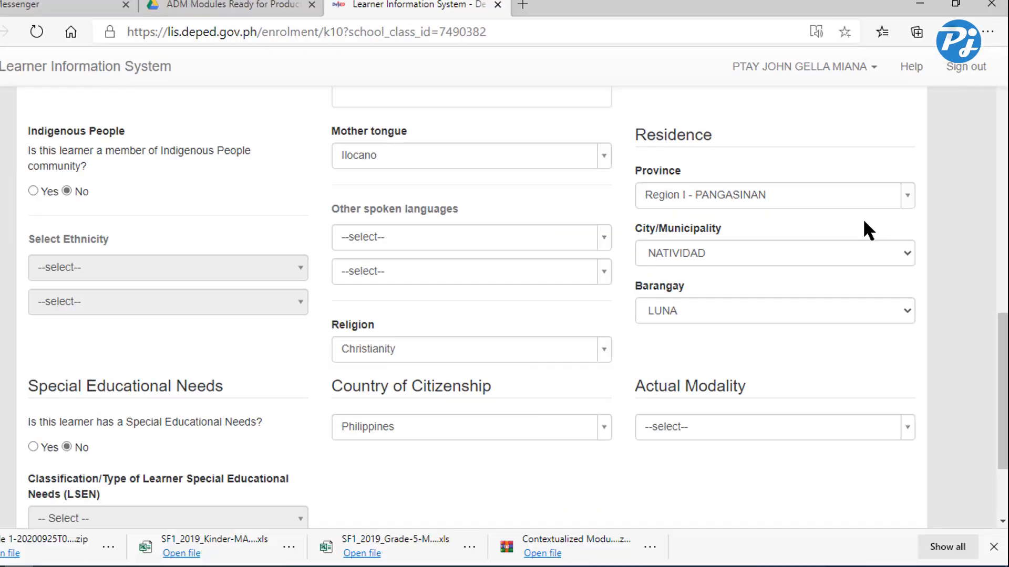
pyautogui.click(907, 196)
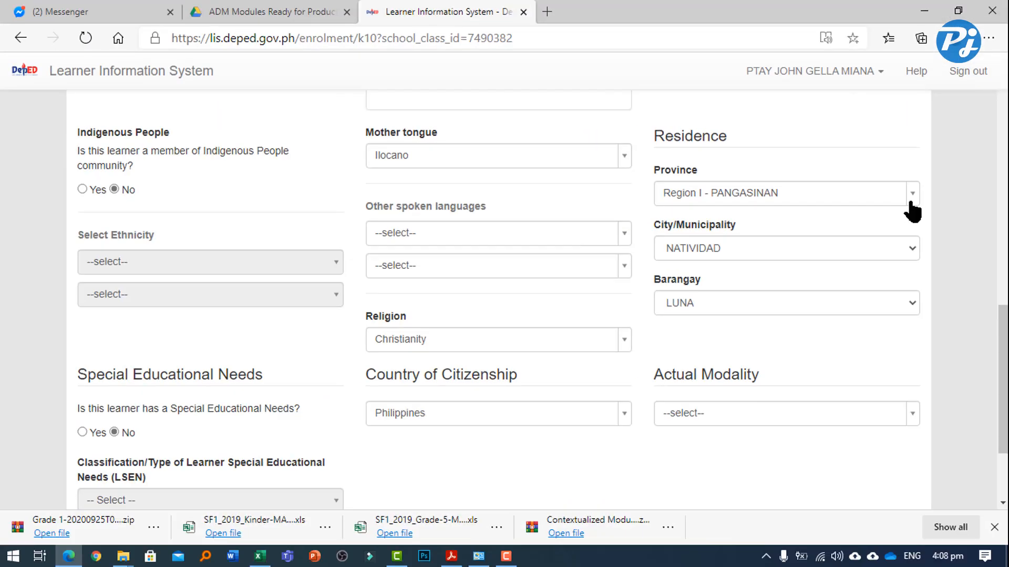
pyautogui.click(874, 133)
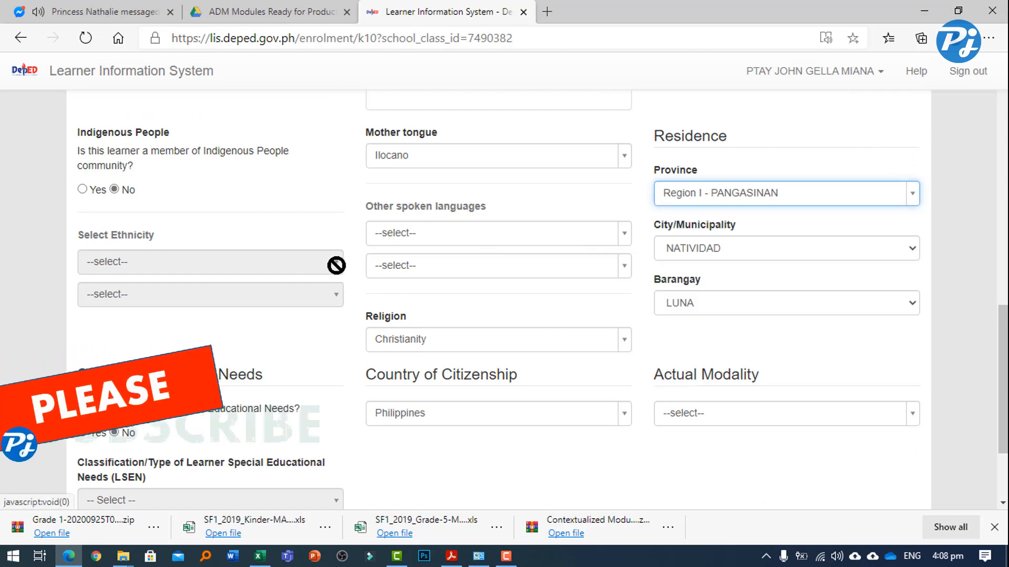
pyautogui.scroll(-3, 993, 216)
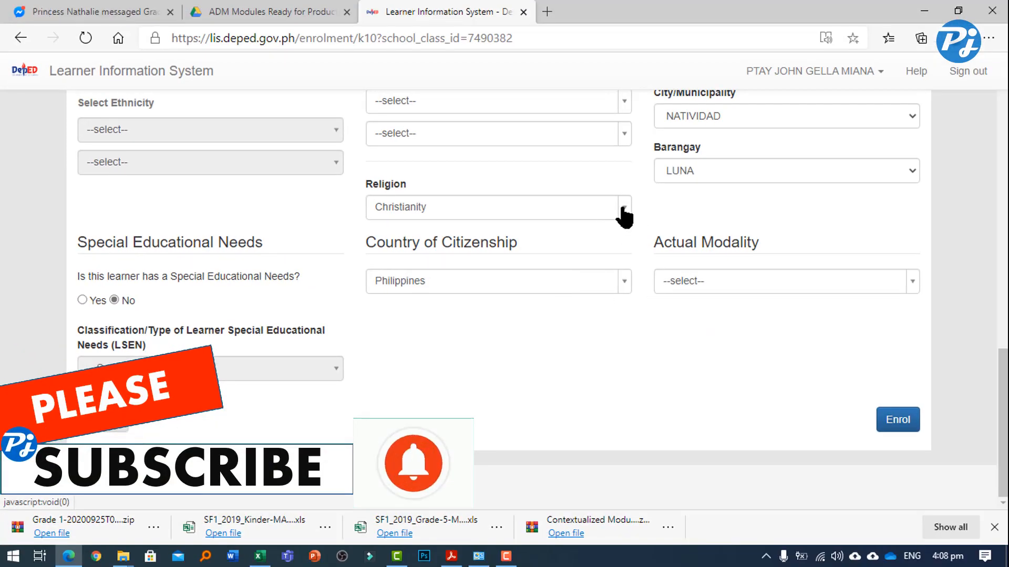
# Step: Set the learner's actual modality to Modular (print) and submit the enrolment
pyautogui.scroll(2, 624, 215)
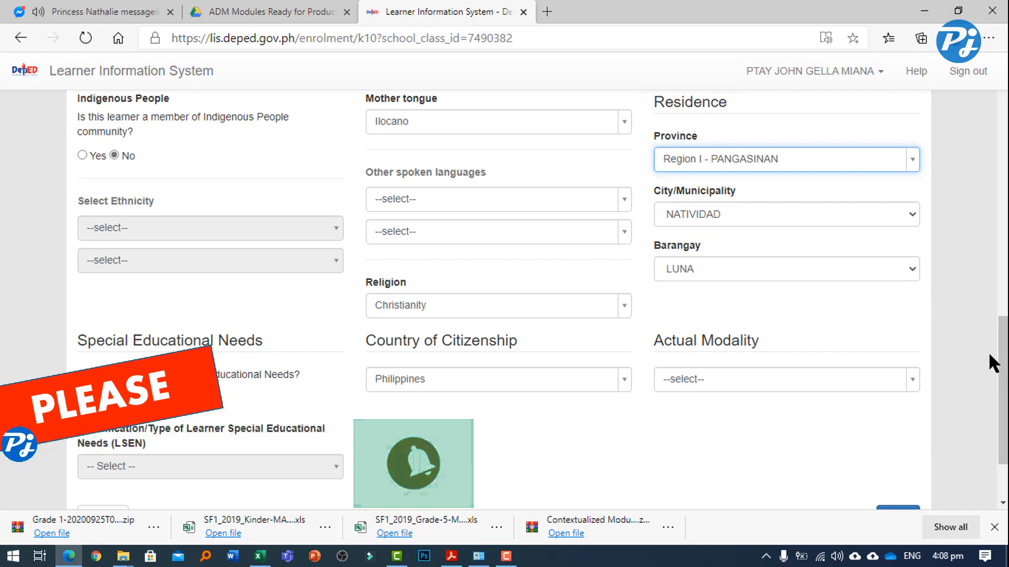
pyautogui.scroll(-2, 988, 351)
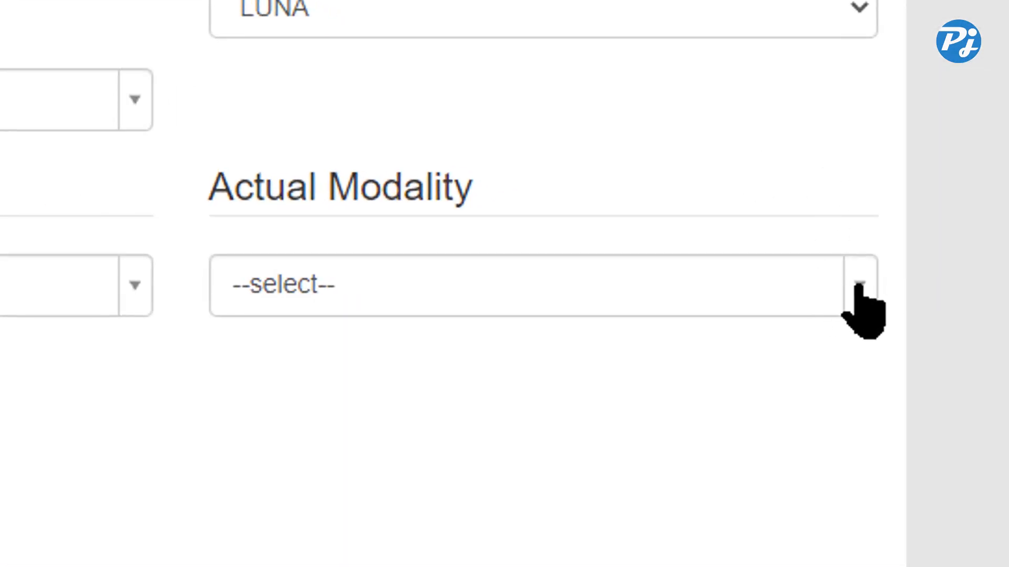
pyautogui.click(859, 286)
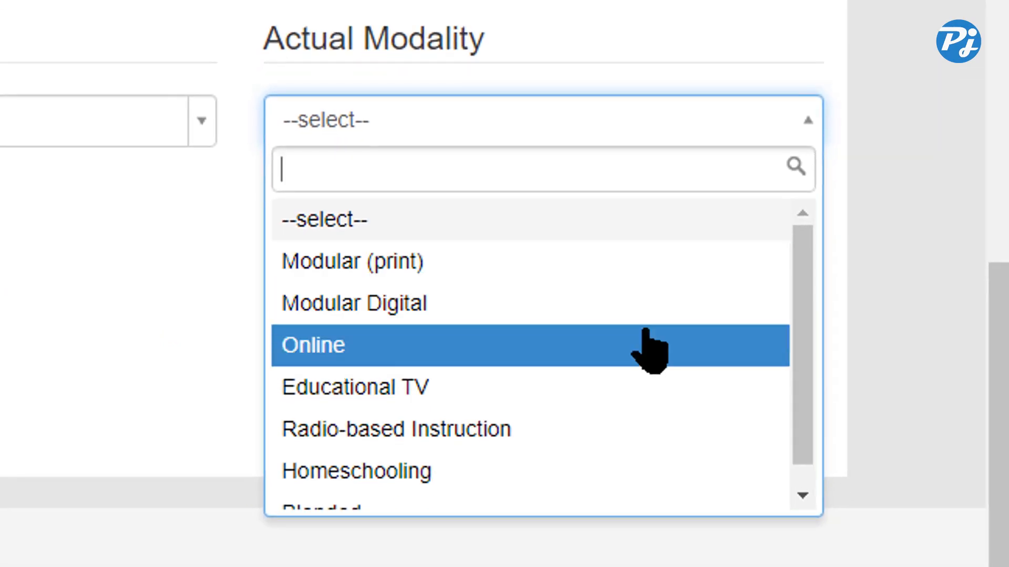
pyautogui.moveTo(804, 315); pyautogui.dragTo(804, 386)
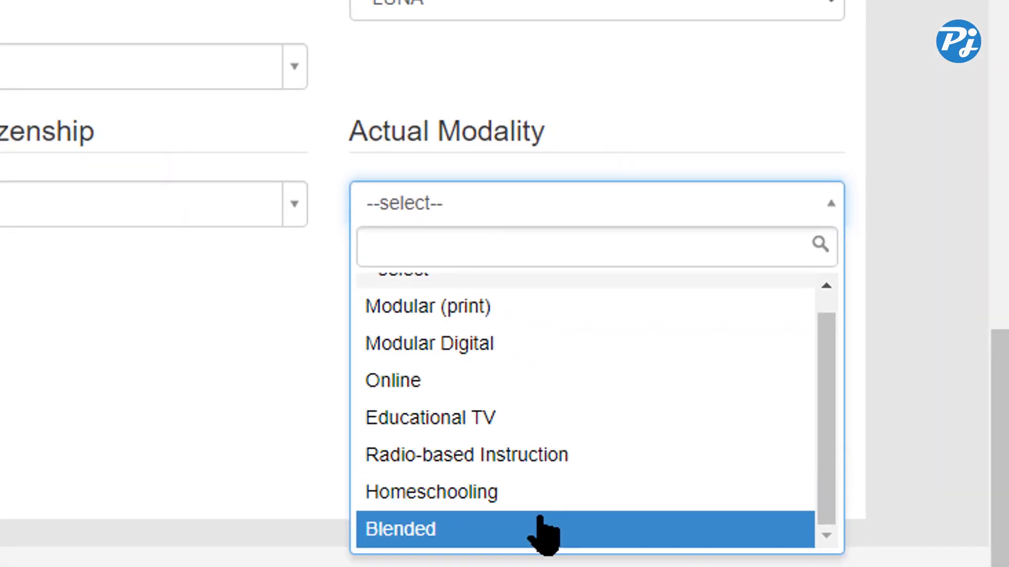
pyautogui.scroll(1, 541, 334)
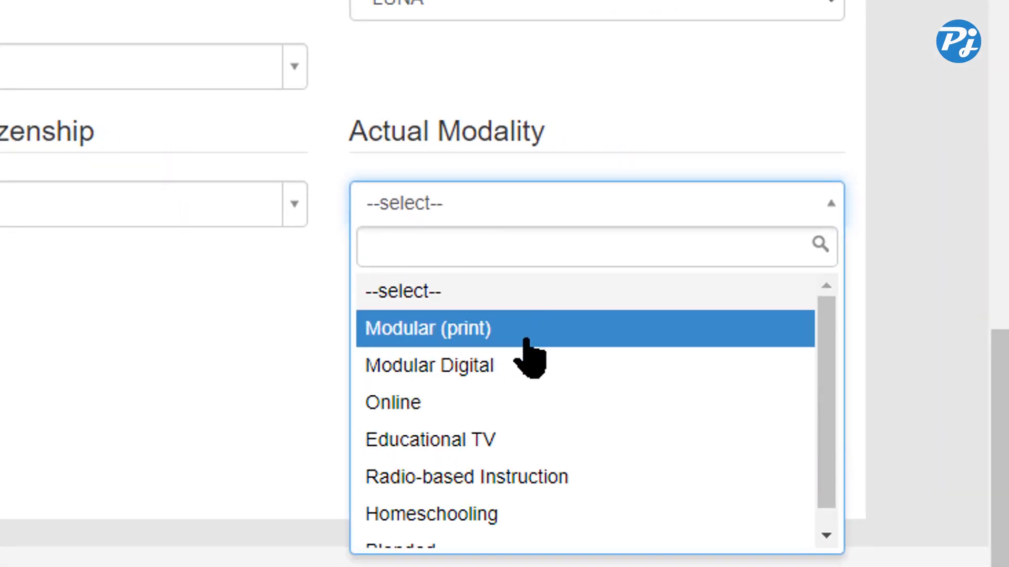
pyautogui.click(526, 341)
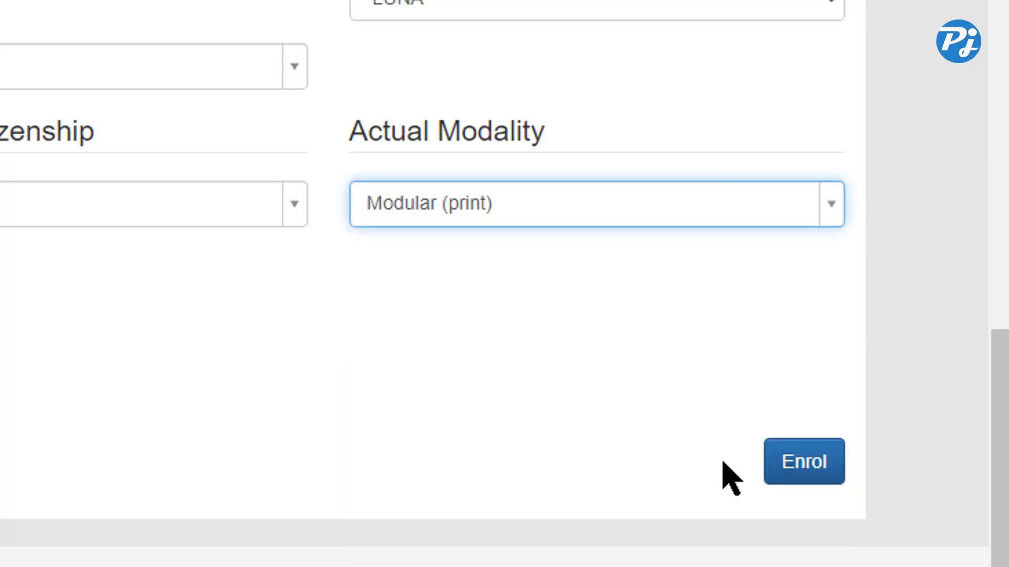
pyautogui.click(796, 465)
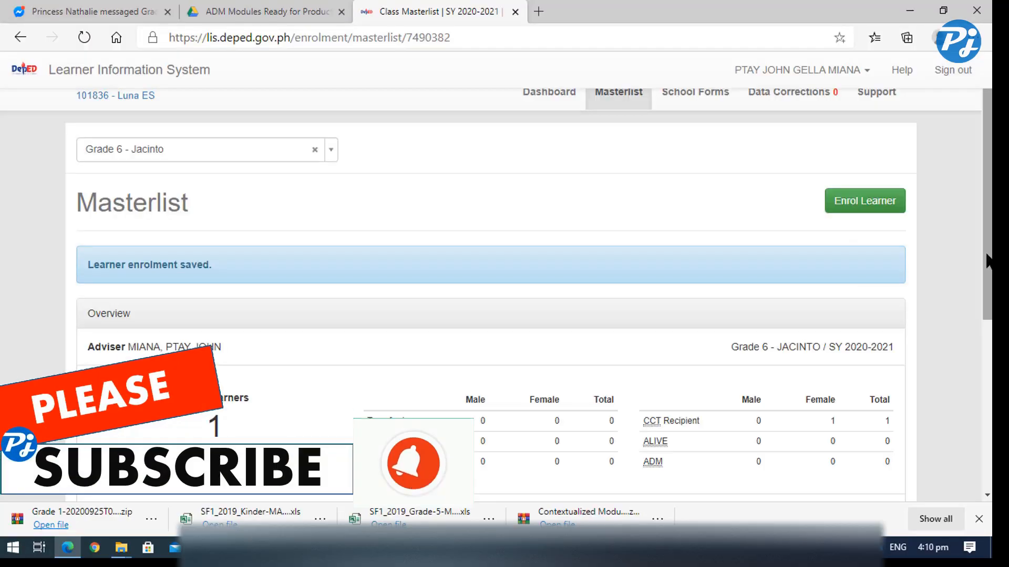
# Step: Open the newly enrolled learner's status entry in the Grade 6 - Jacinto masterlist
pyautogui.moveTo(988, 271); pyautogui.dragTo(988, 369)
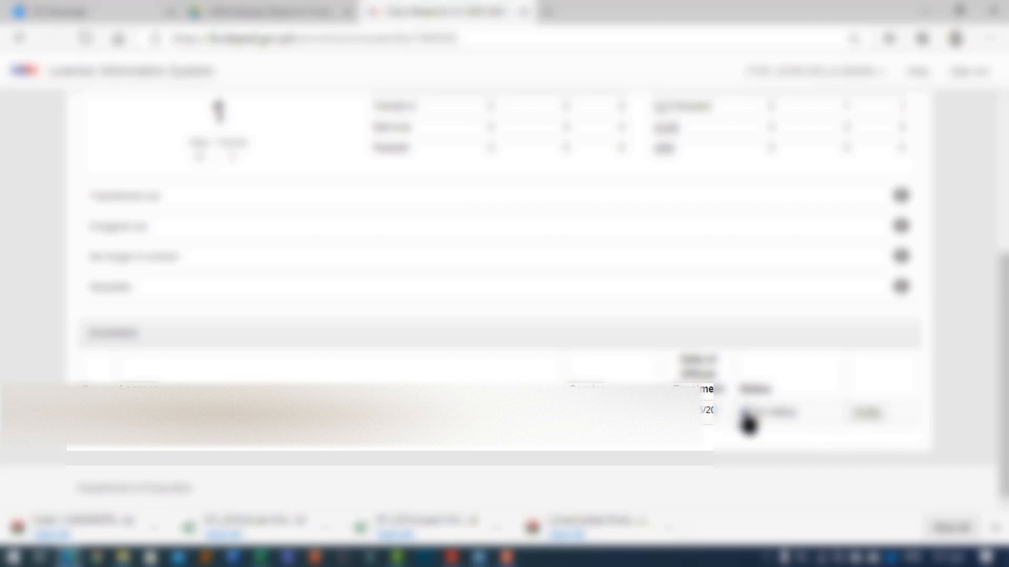
pyautogui.click(747, 417)
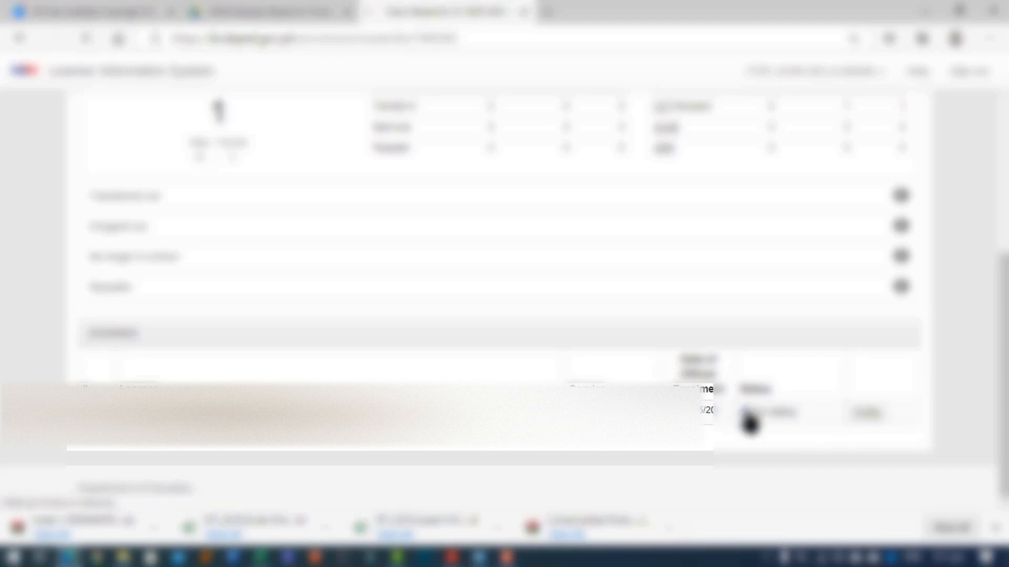